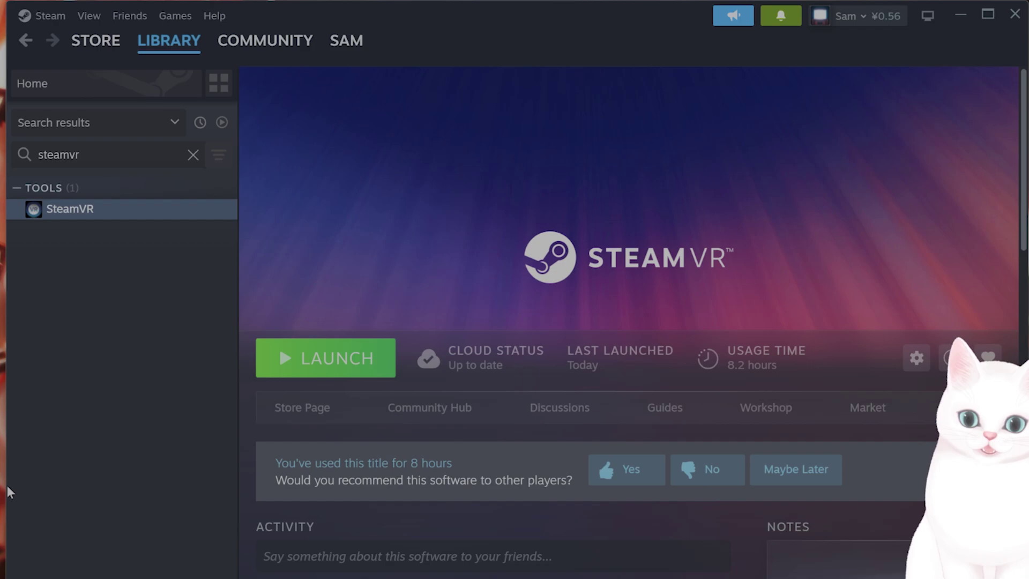
Switch to the NVIDIA app, check the installed GeForce Game Ready Driver's update status, and close the app
key("super")
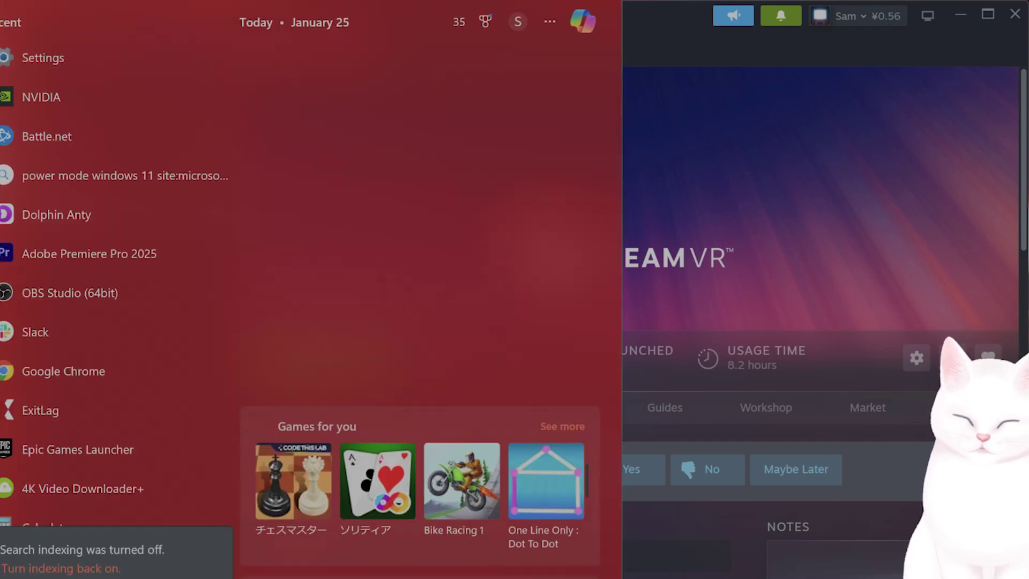
type("nv")
left_click(126, 113)
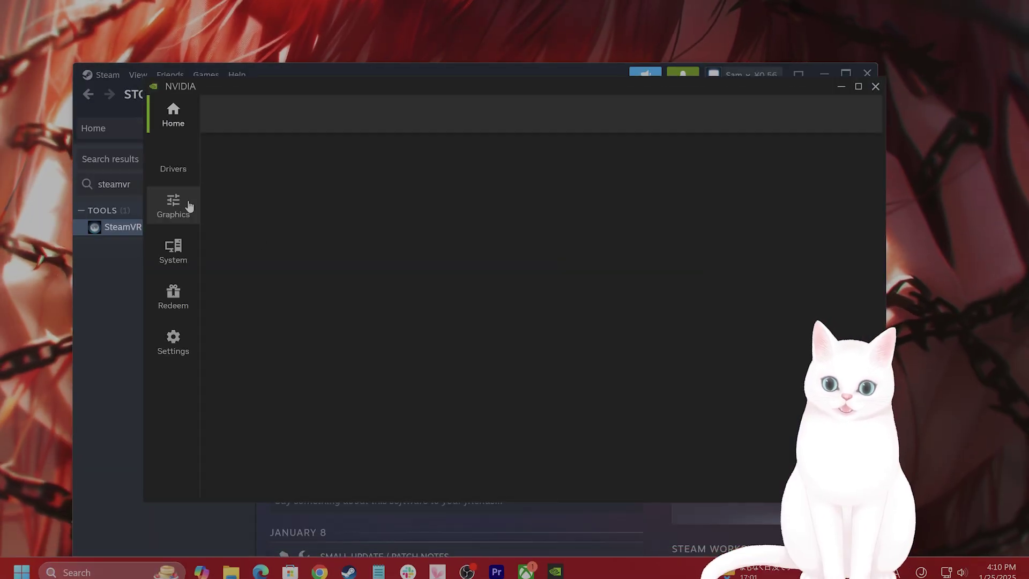
left_click(173, 161)
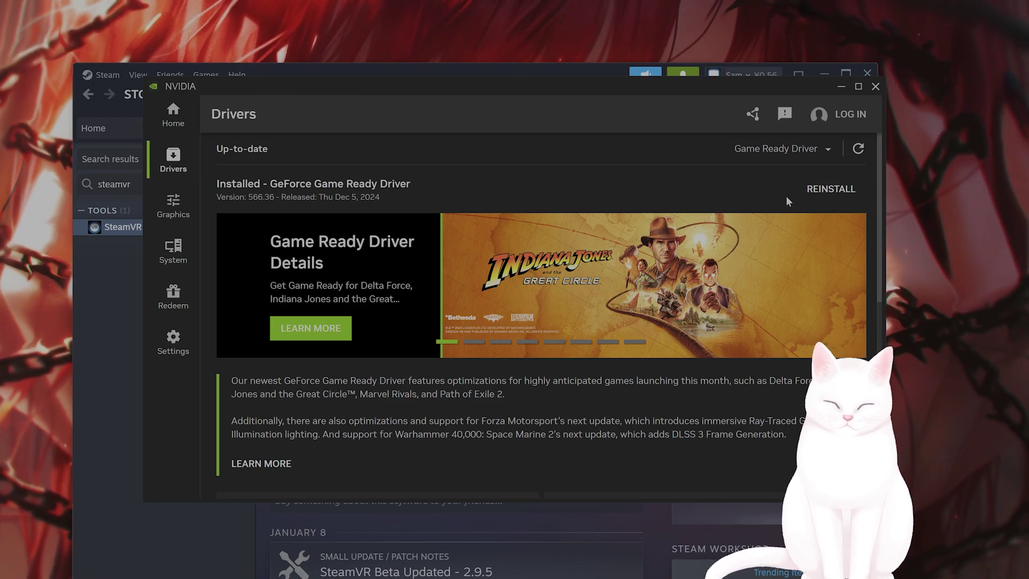
left_click(876, 87)
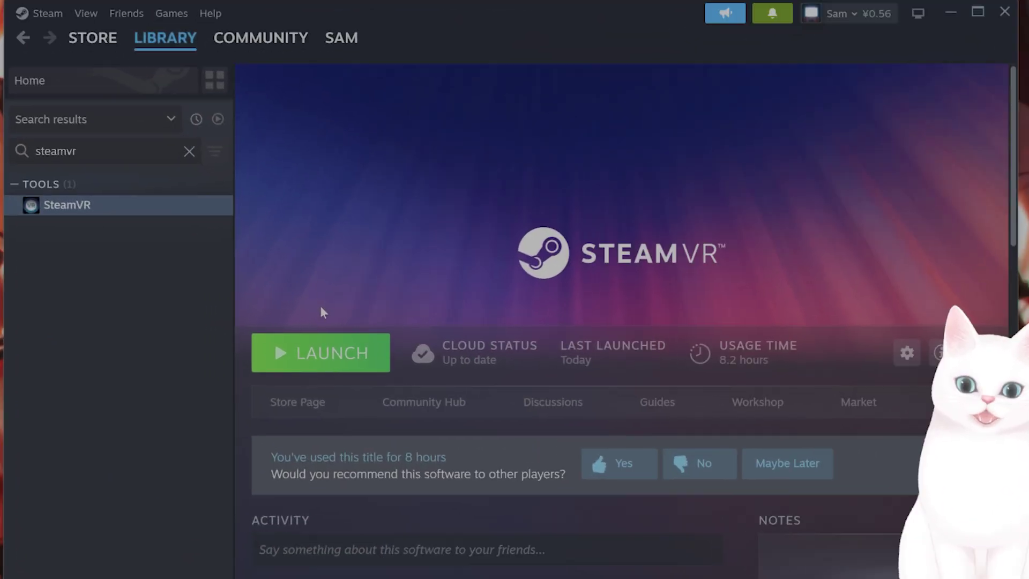
Open SteamVR's properties from the Steam library and review its Automatic Updates options, including immediate downloads
right_click(117, 211)
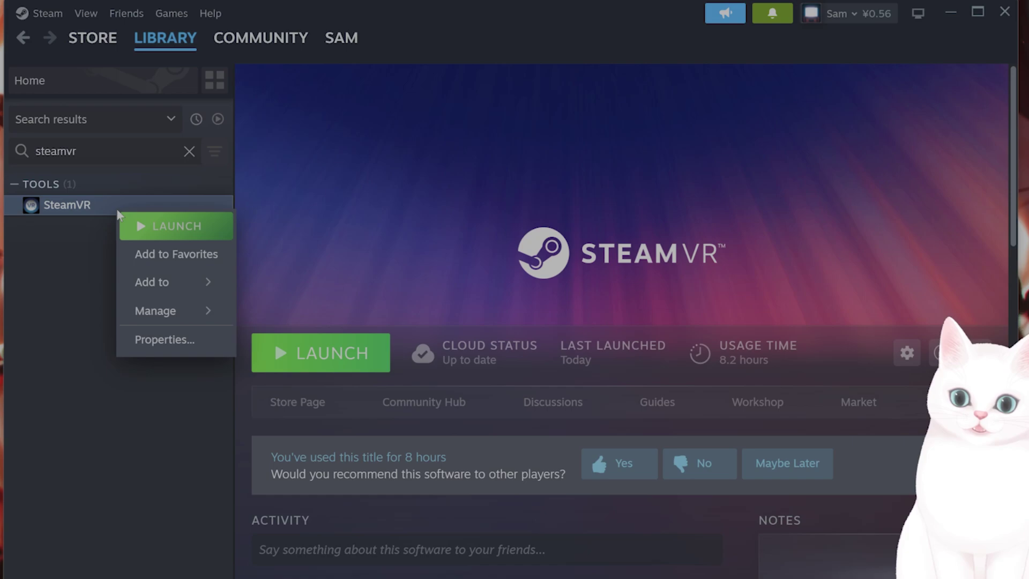
left_click(200, 336)
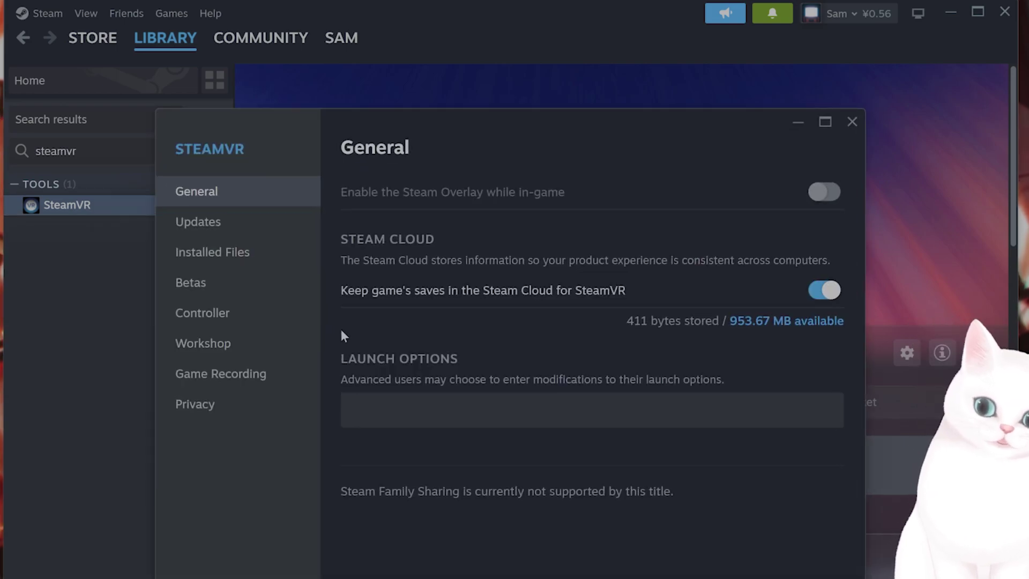
left_click(250, 228)
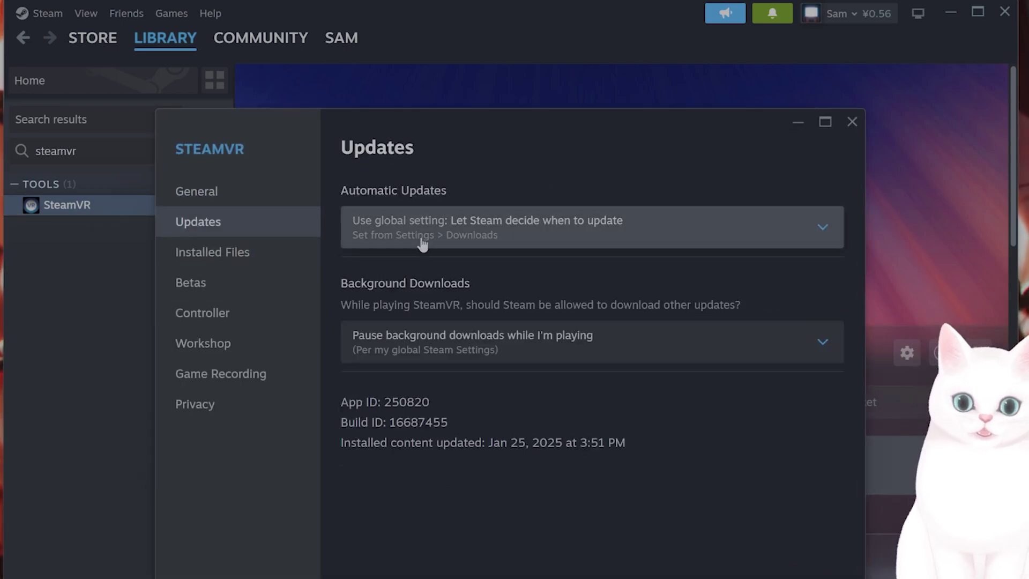
left_click(665, 232)
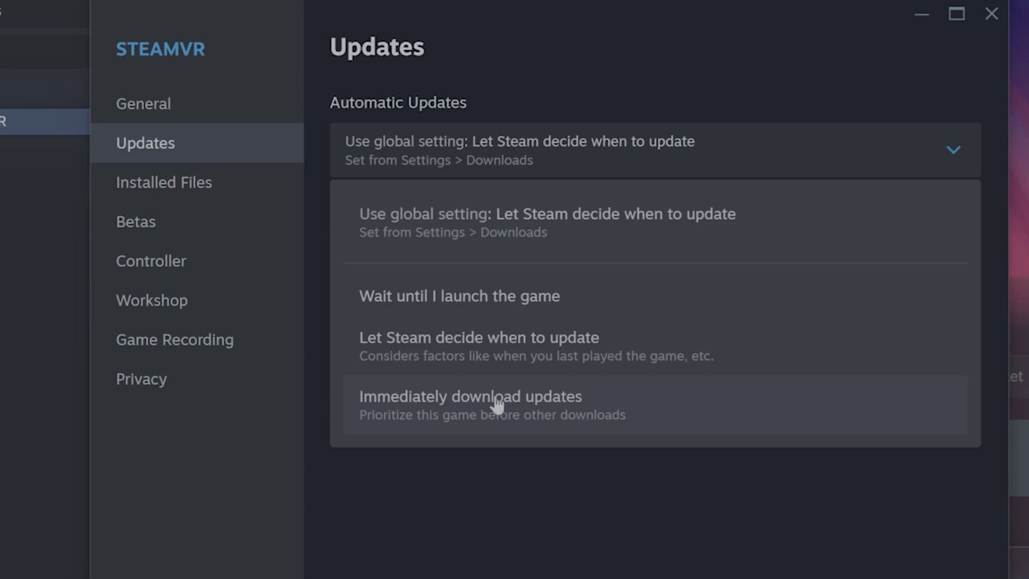
left_click(471, 487)
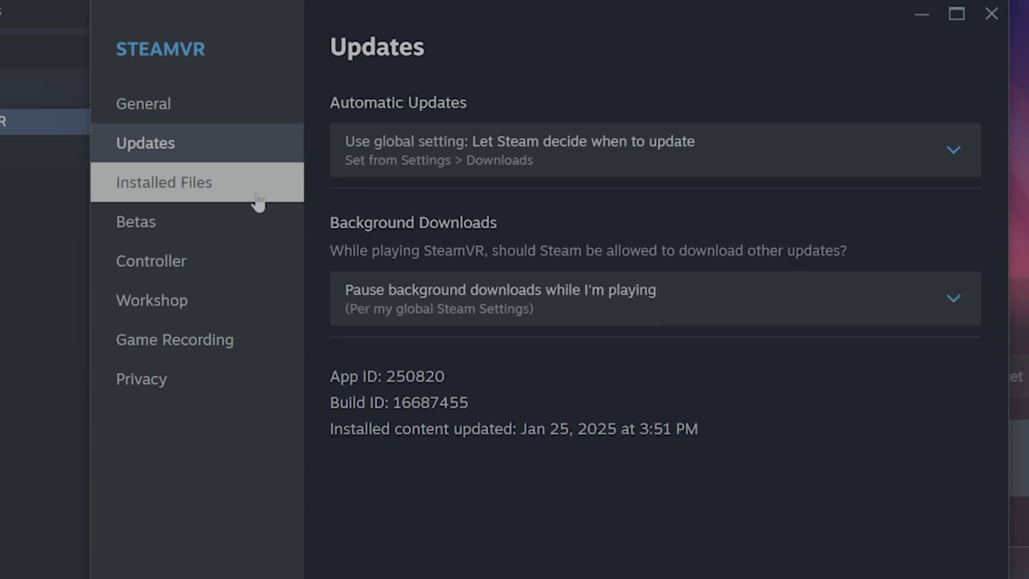
Review the Beta Participation versions offered for SteamVR and close its properties
left_click(236, 236)
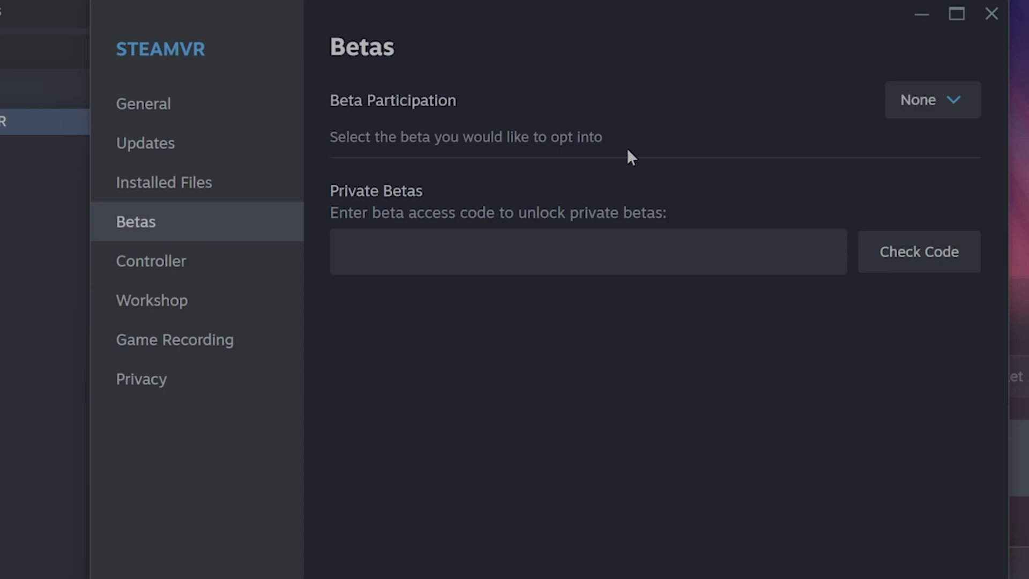
left_click(958, 112)
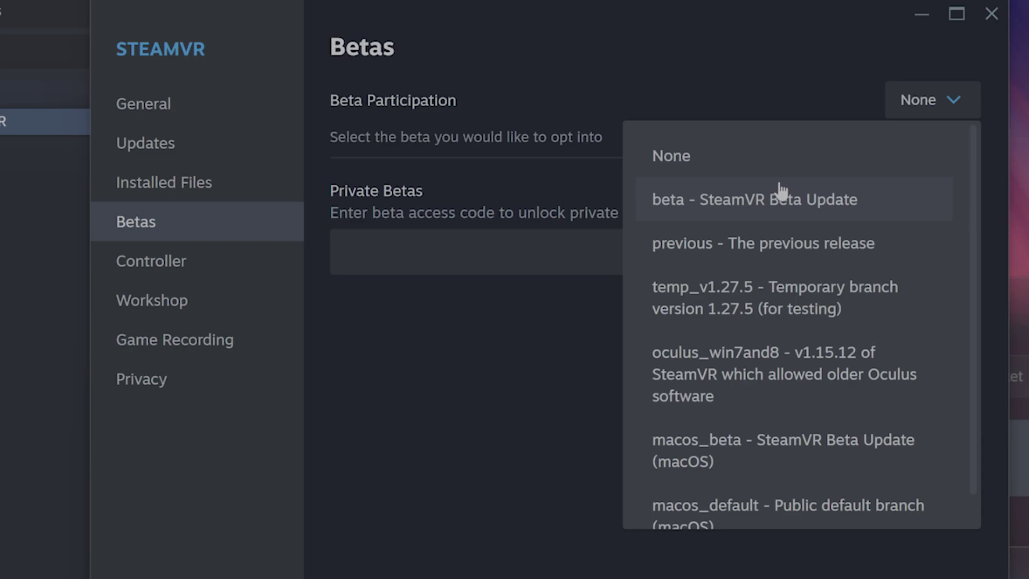
left_click(510, 321)
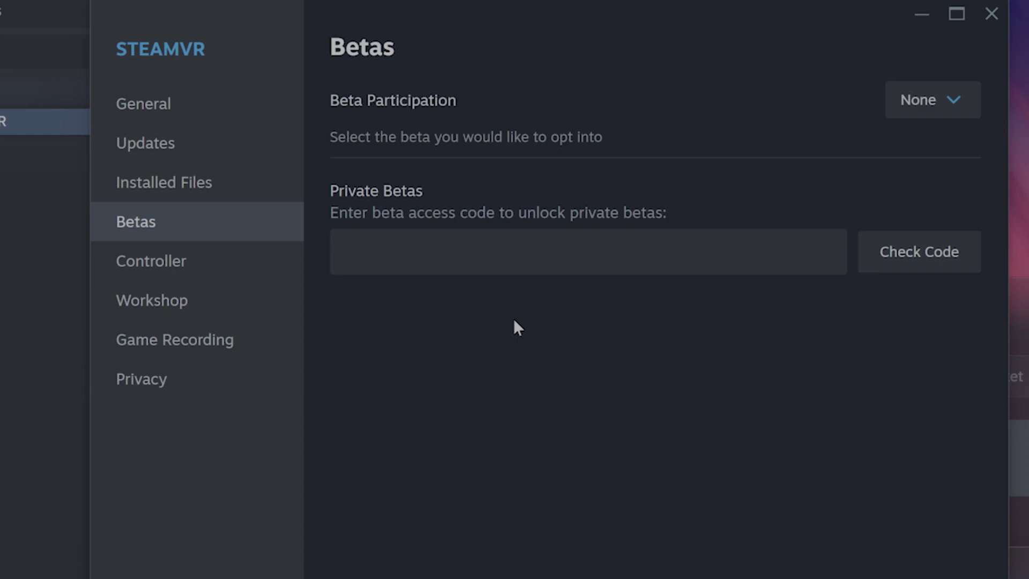
left_click(990, 14)
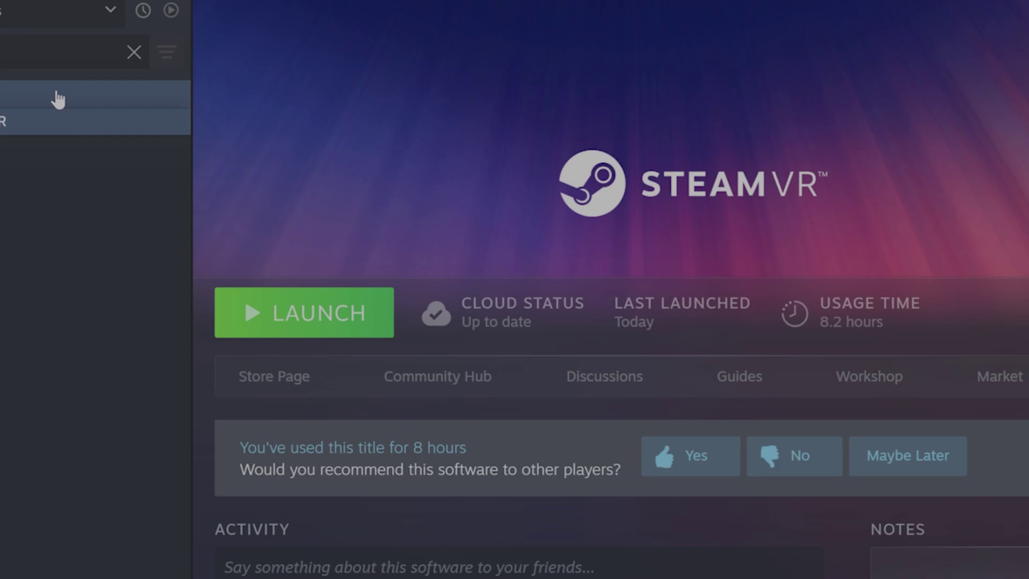
Examine the file integrity verification option among SteamVR's Installed Files properties and close the properties
right_click(11, 120)
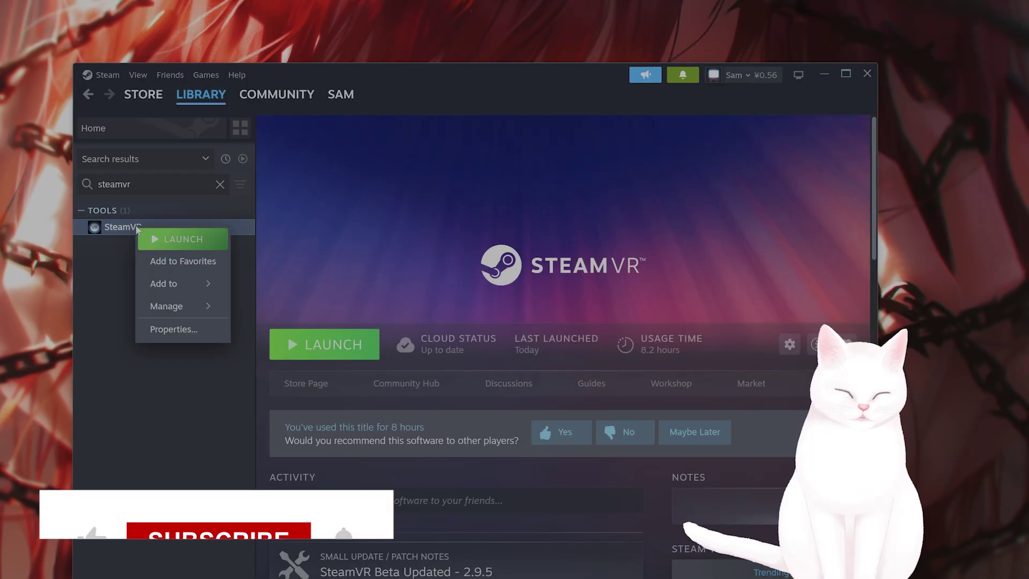
left_click(119, 289)
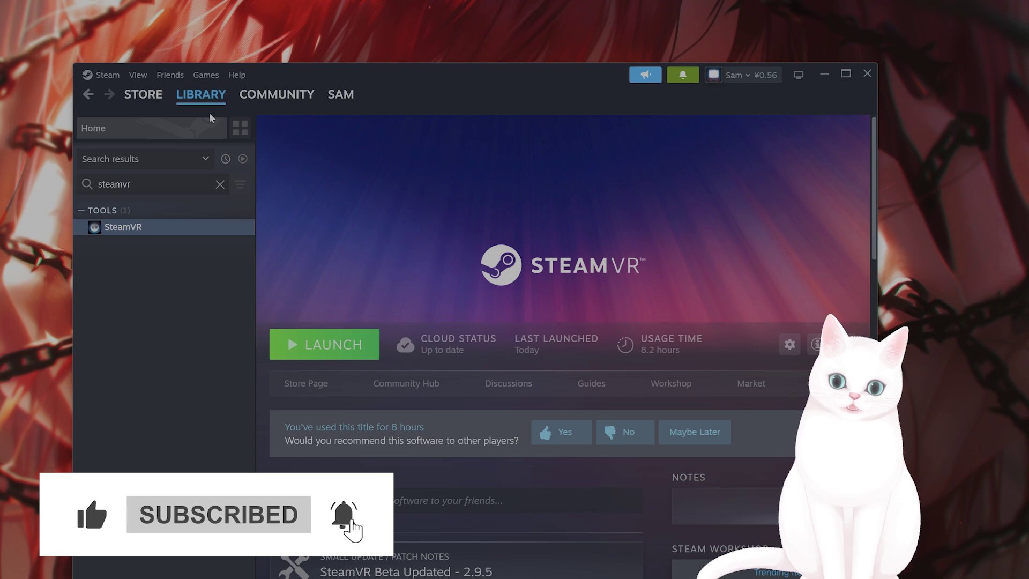
right_click(146, 219)
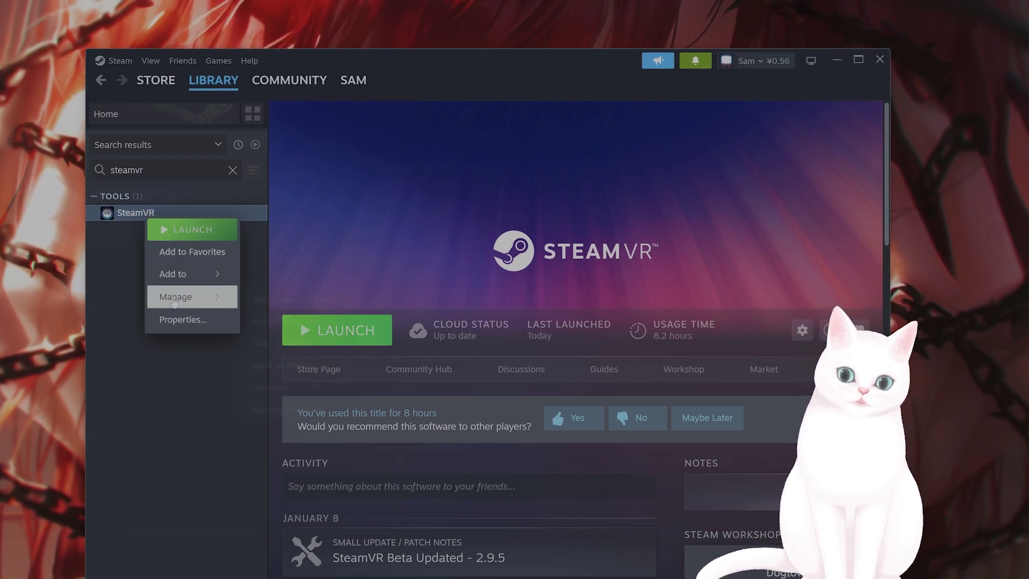
left_click(172, 317)
left_click(155, 223)
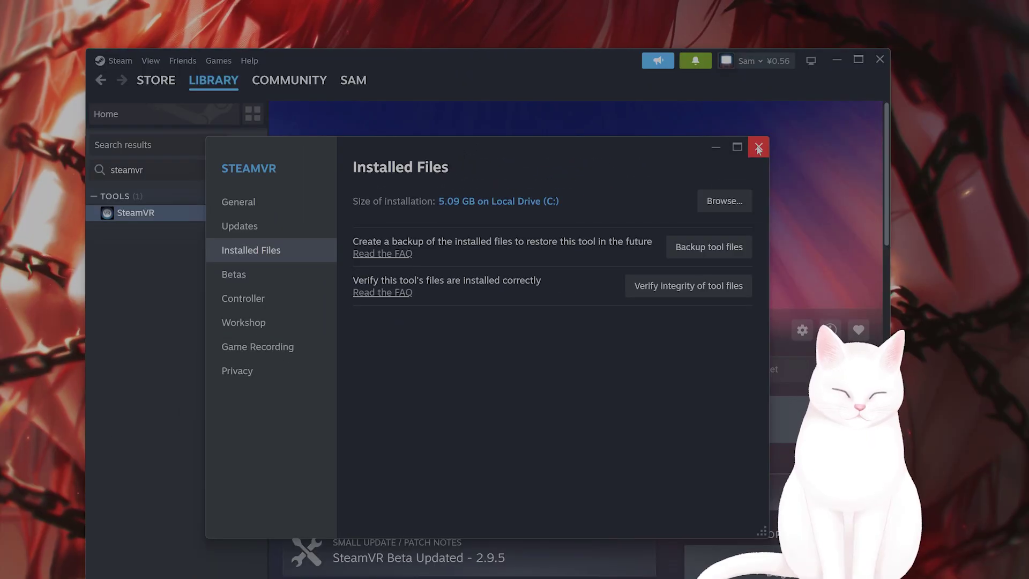
left_click(1003, 37)
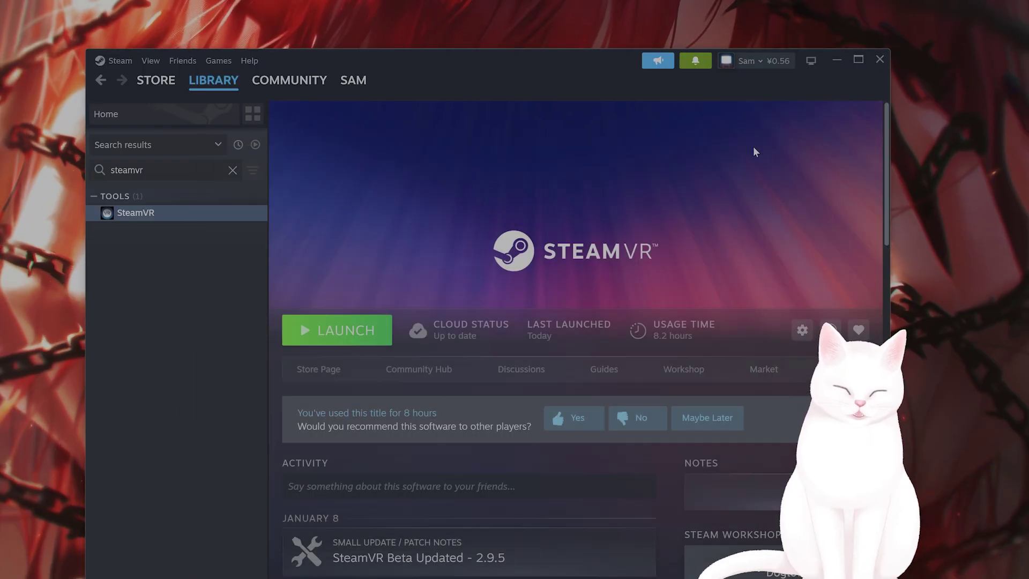
Launch SteamVR from the library and minimize the Steam window
double_click(161, 221)
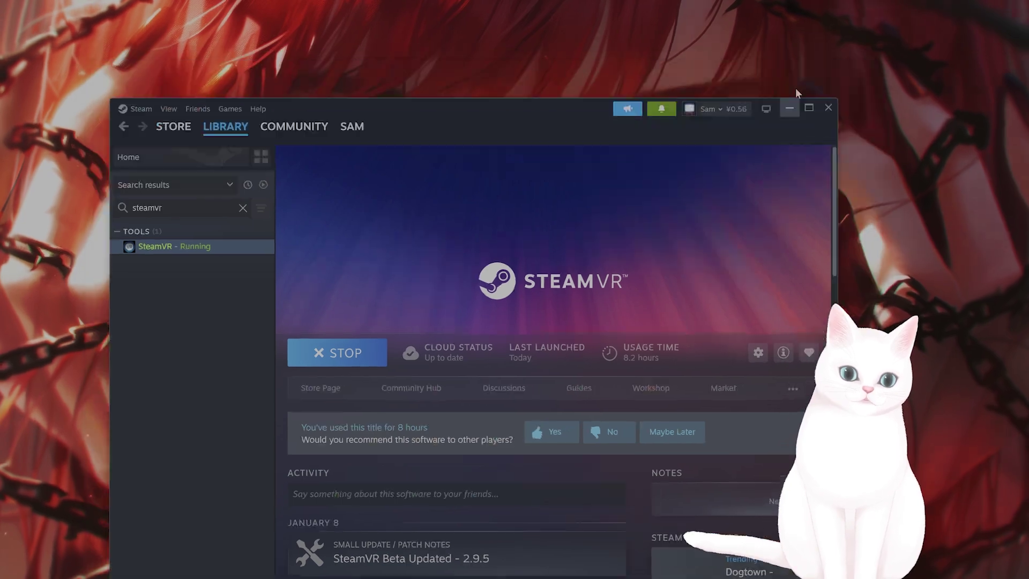
left_click(789, 108)
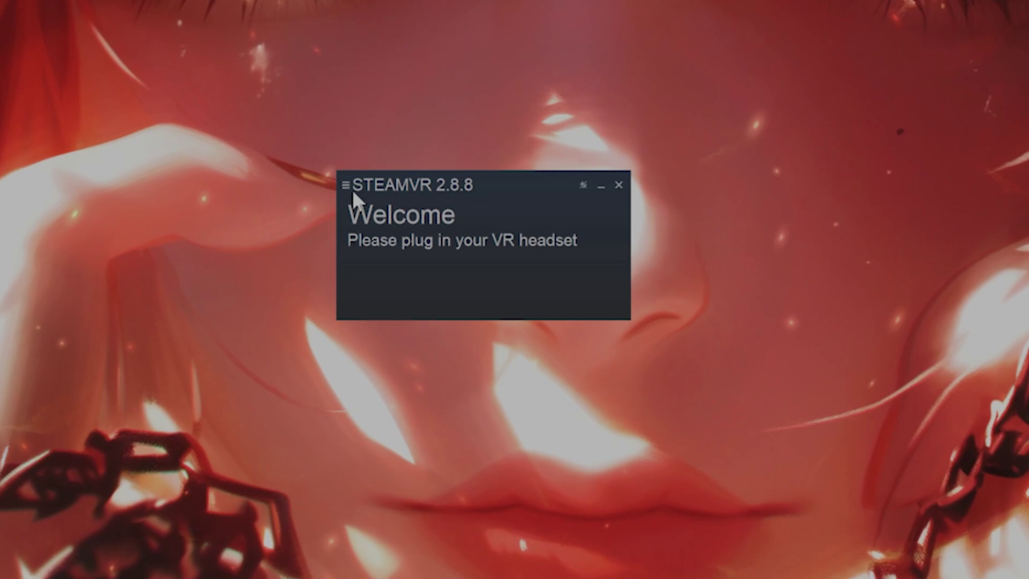
Examine the Direct Display Mode options in SteamVR's Developer Settings, and close both the settings and SteamVR
left_click(346, 187)
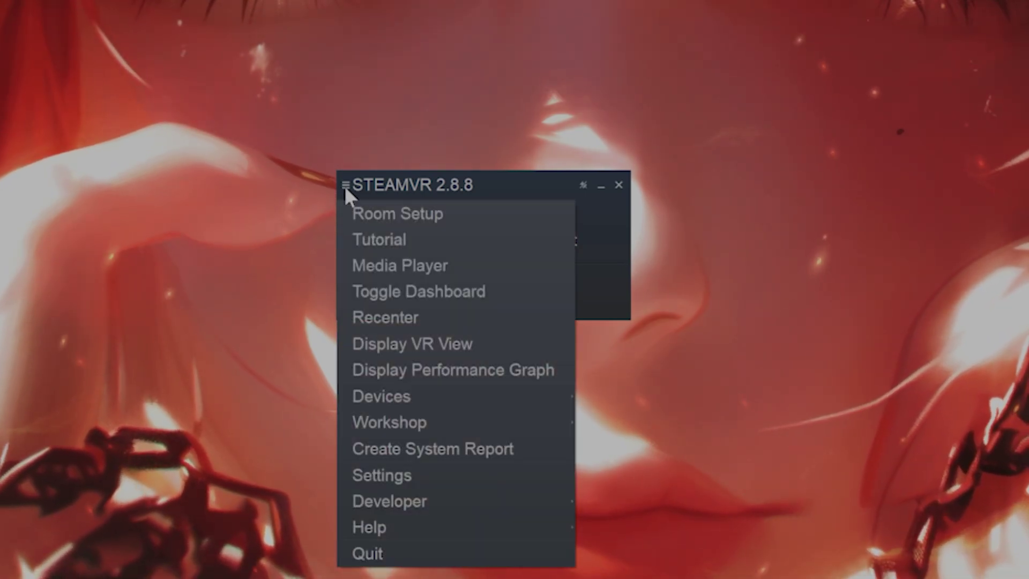
mouse_move(452, 502)
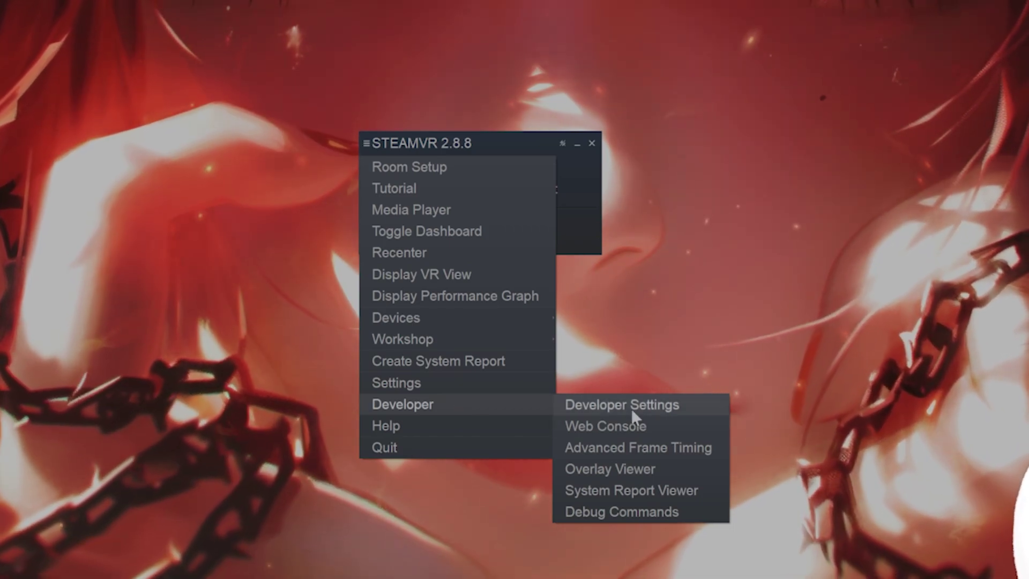
left_click(631, 408)
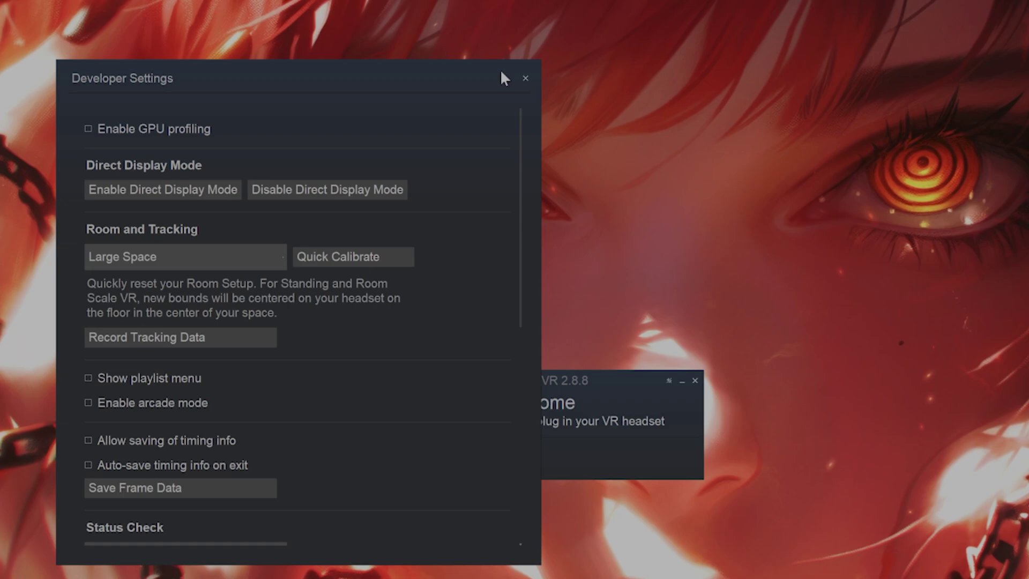
left_click(525, 81)
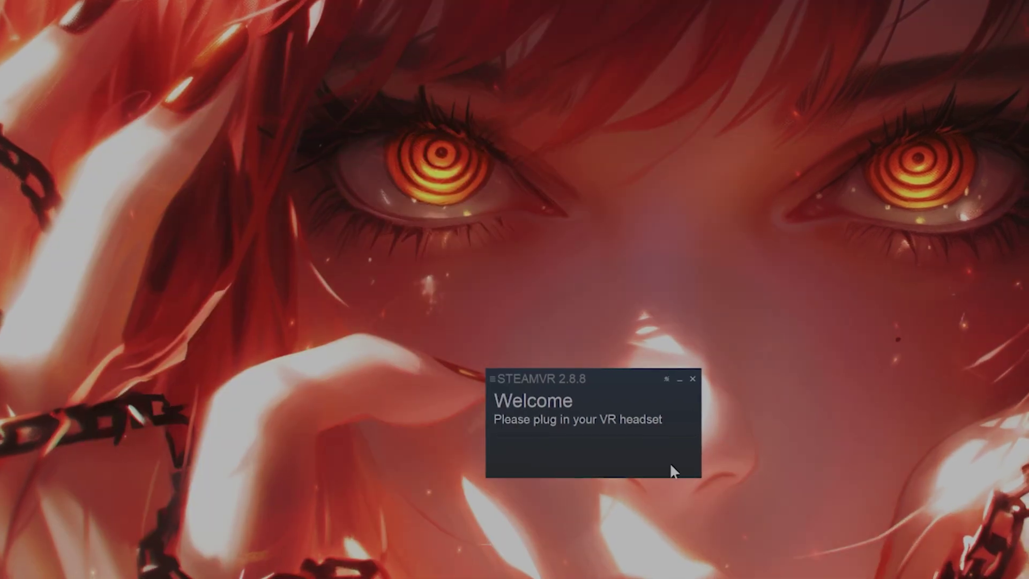
left_click(691, 378)
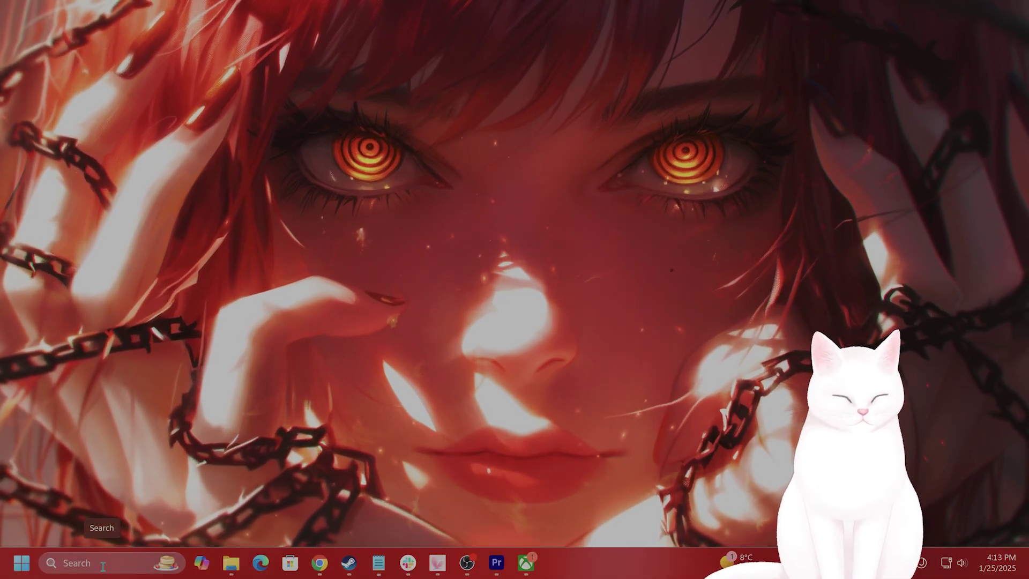
Switch to Windows Settings and open the Ethernet connection's settings under Network & internet
left_click(103, 563)
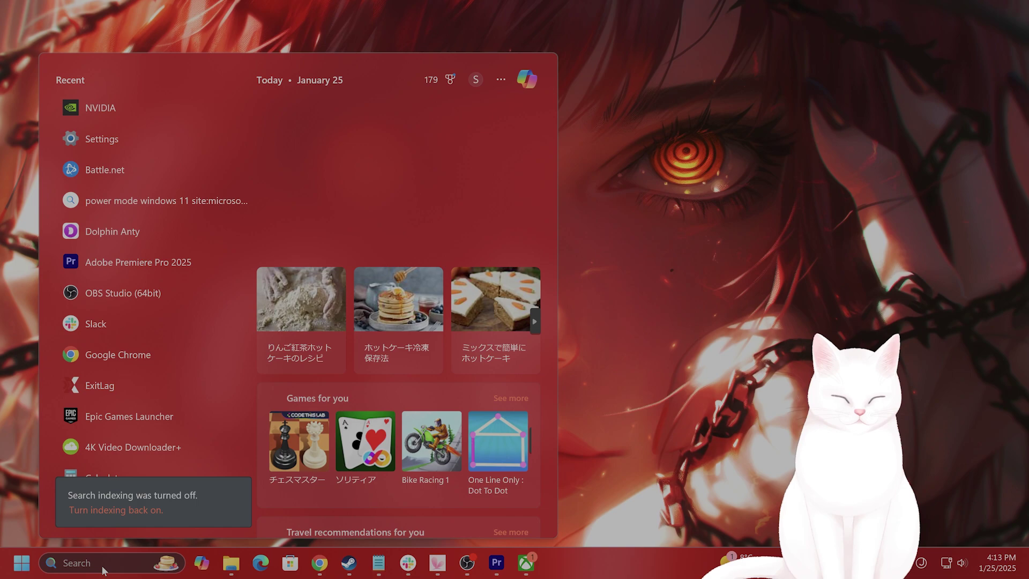
type("set")
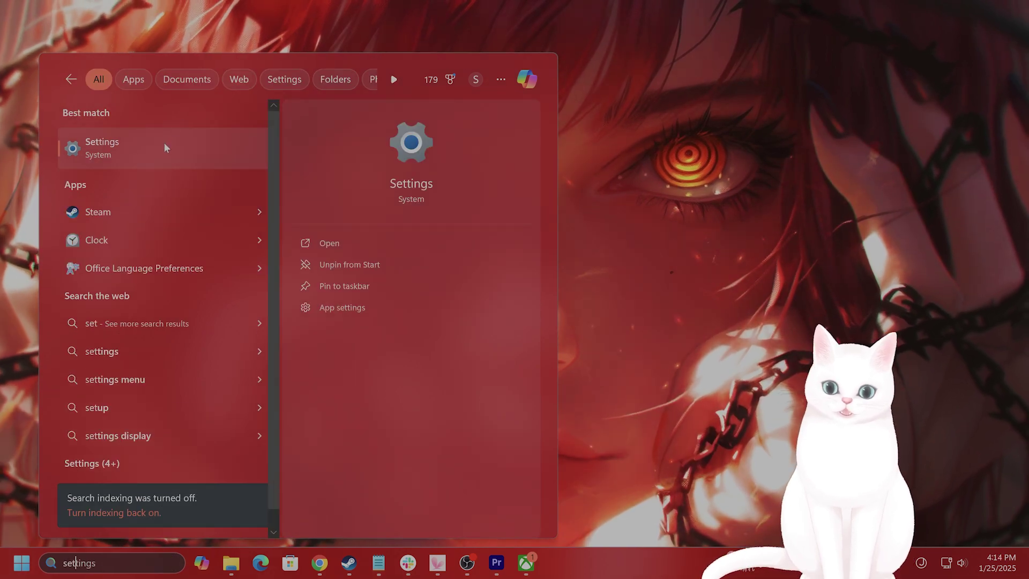
left_click(195, 152)
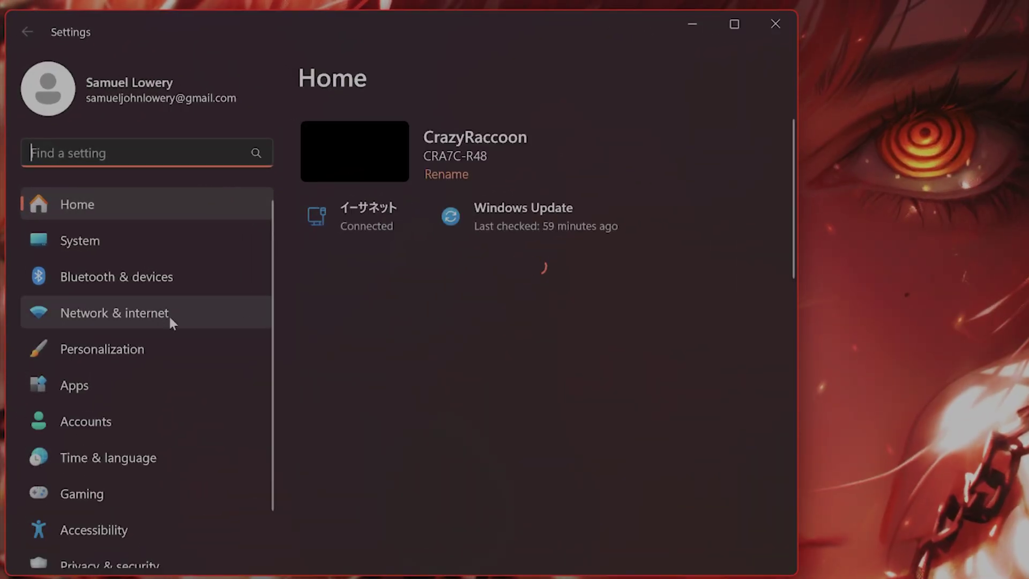
left_click(170, 320)
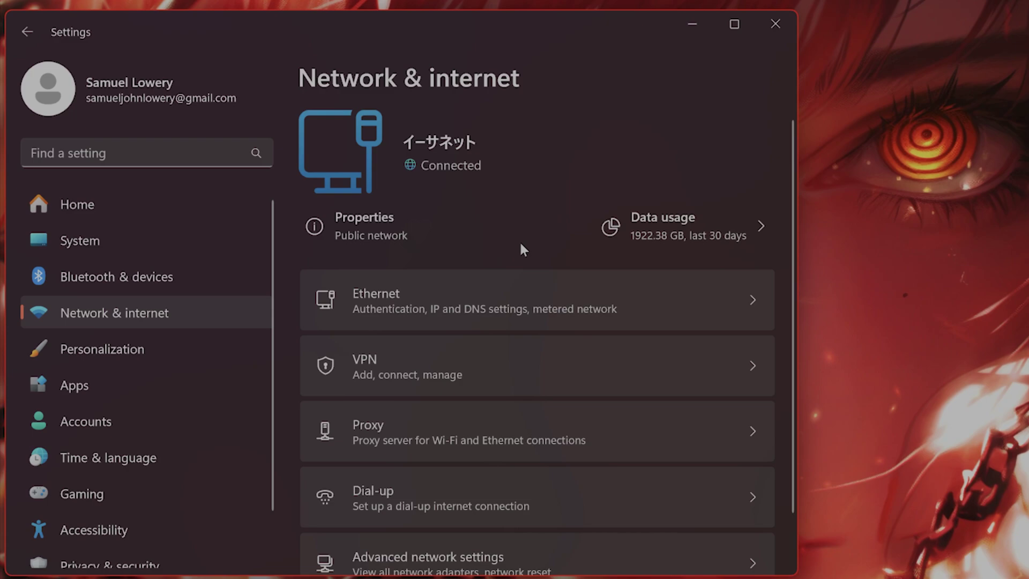
scroll(514, 254, "down", 1)
scroll(512, 271, "up", 1)
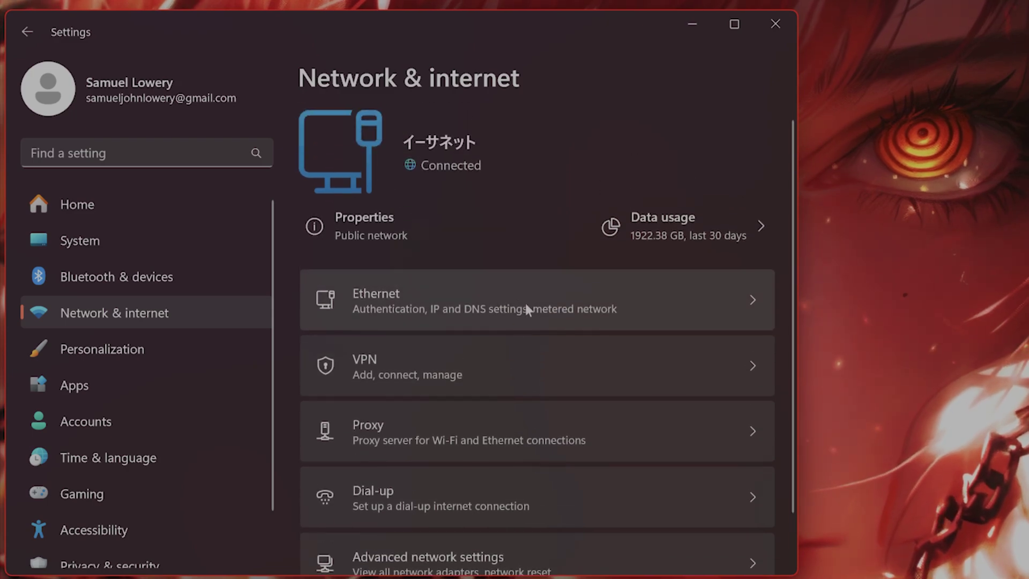
left_click(596, 307)
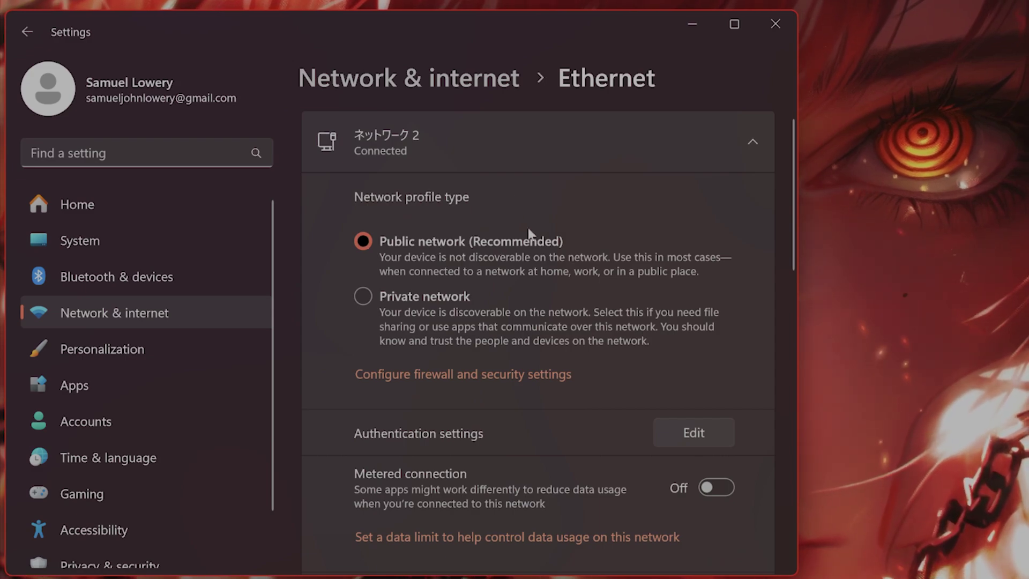
Try the Private network profile for the Ethernet connection and return it to Public network (Recommended)
left_click(423, 295)
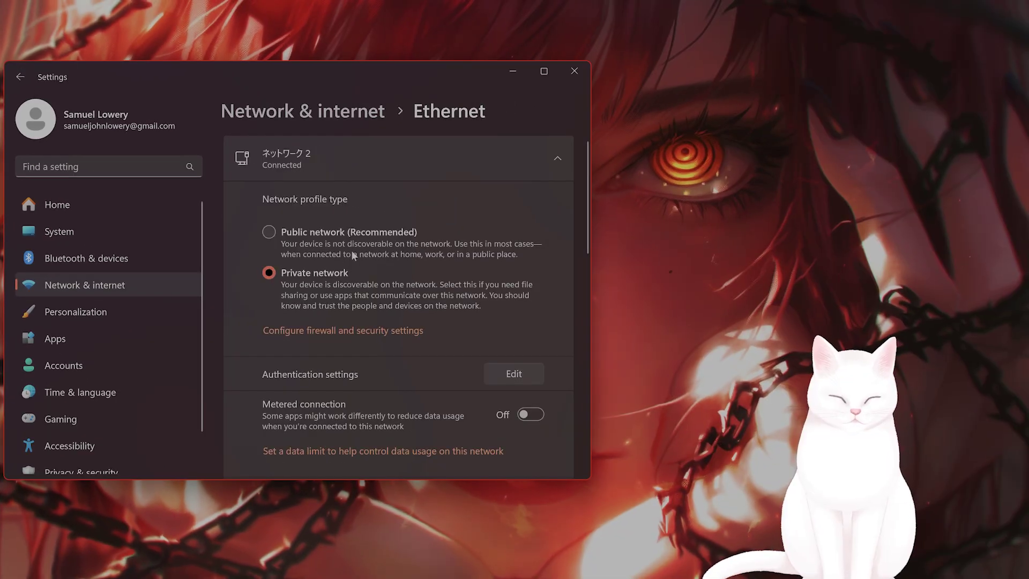
left_click(320, 233)
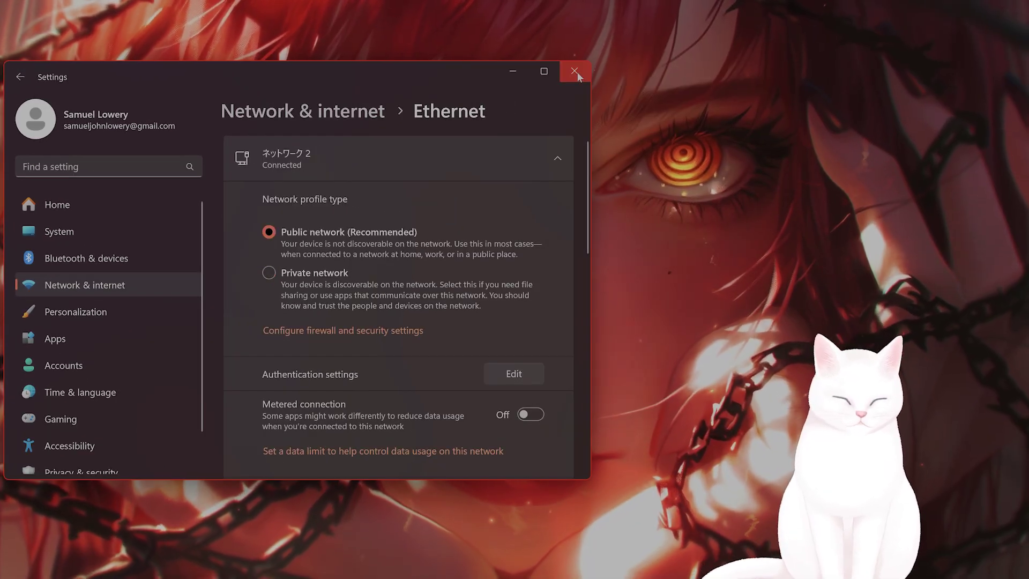